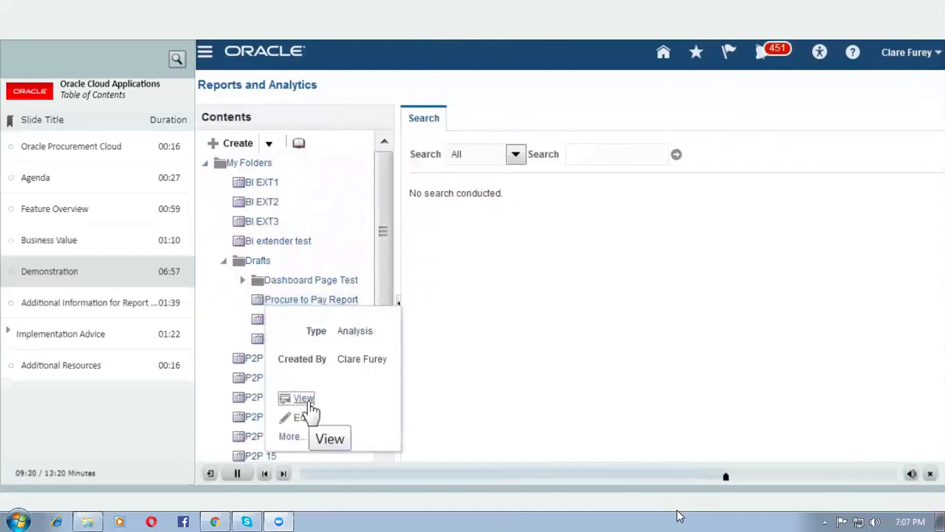
View the saved Procure to Pay Report and browse its supplier, order, requisition, invoice and receipt rows.
{"action": "left_click", "coordinate": [310, 403]}
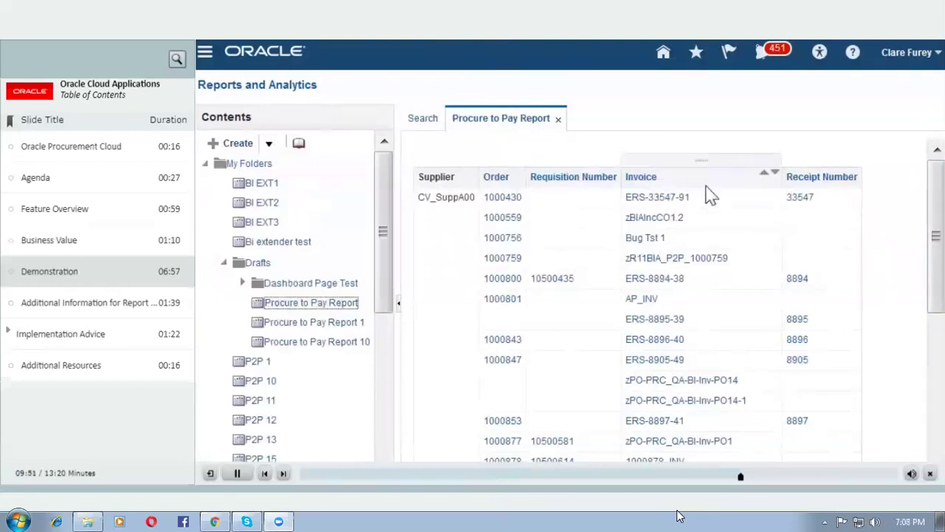
{"action": "mouse_move", "coordinate": [935, 205]}
{"action": "left_mouse_down"}
{"action": "mouse_move", "coordinate": [922, 394]}
{"action": "mouse_move", "coordinate": [922, 198]}
{"action": "left_mouse_up"}
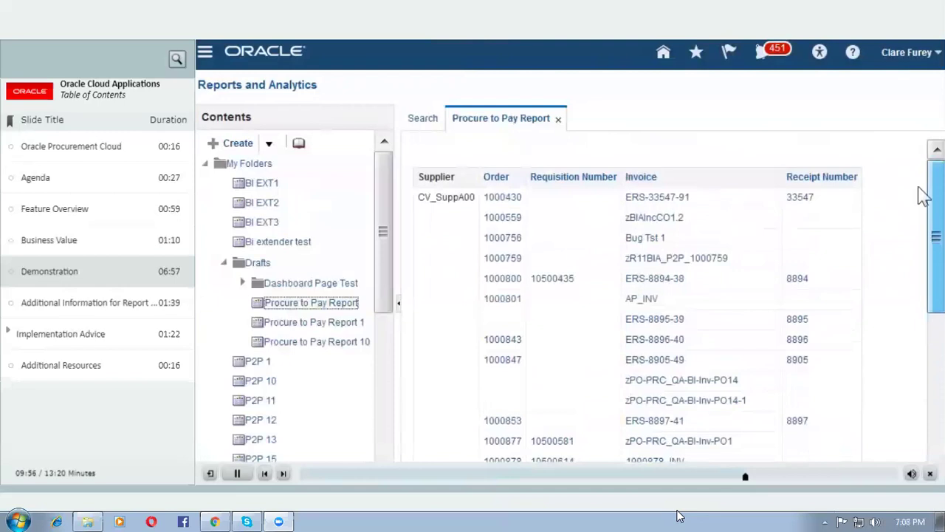